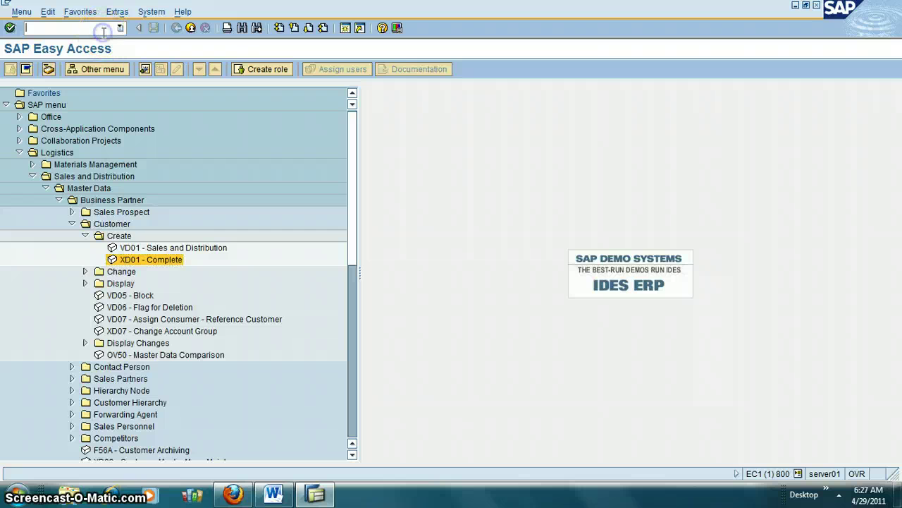
# Open the user maintenance screen with transaction SU01
pyautogui.write('/n')
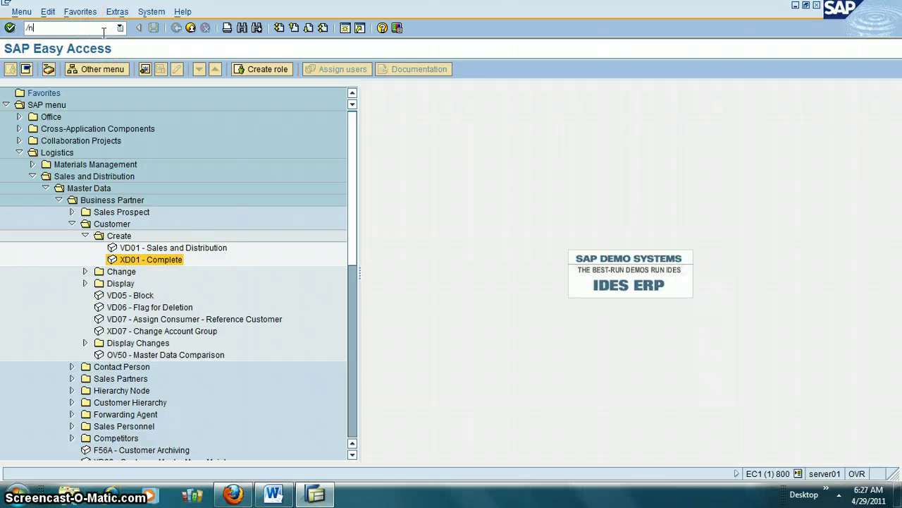
pyautogui.write('su01')
pyautogui.press('Return')
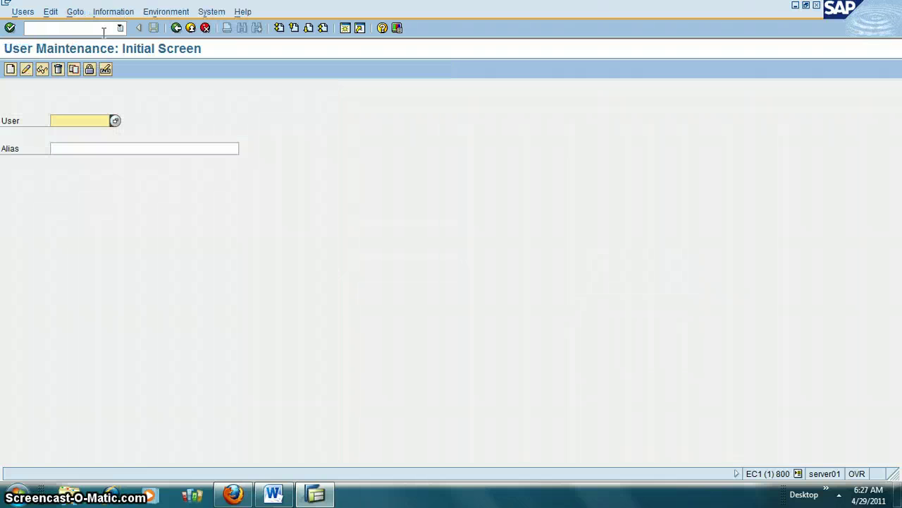
pyautogui.press('BackSpace')
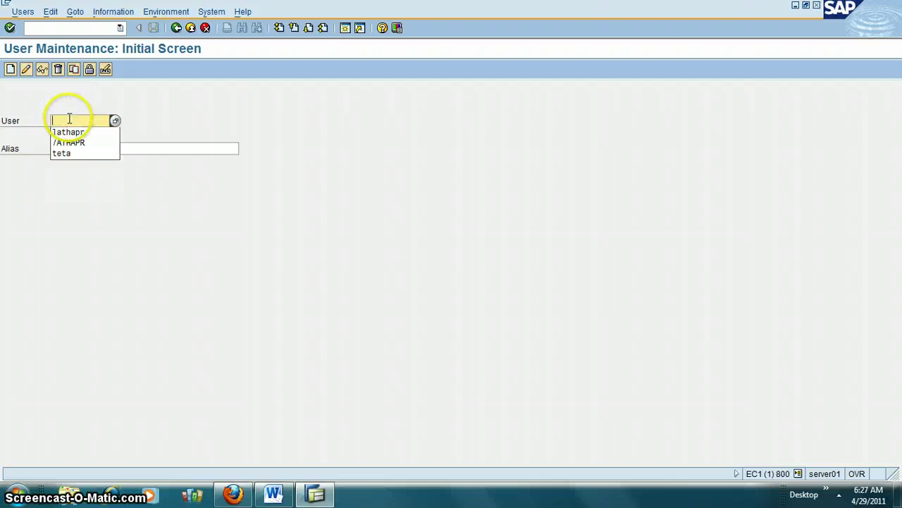
pyautogui.press('Down')
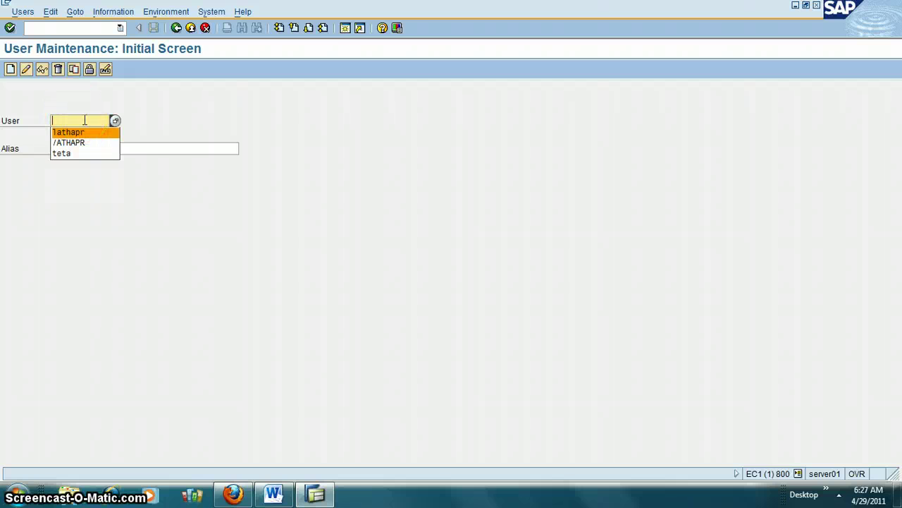
pyautogui.write('sap')
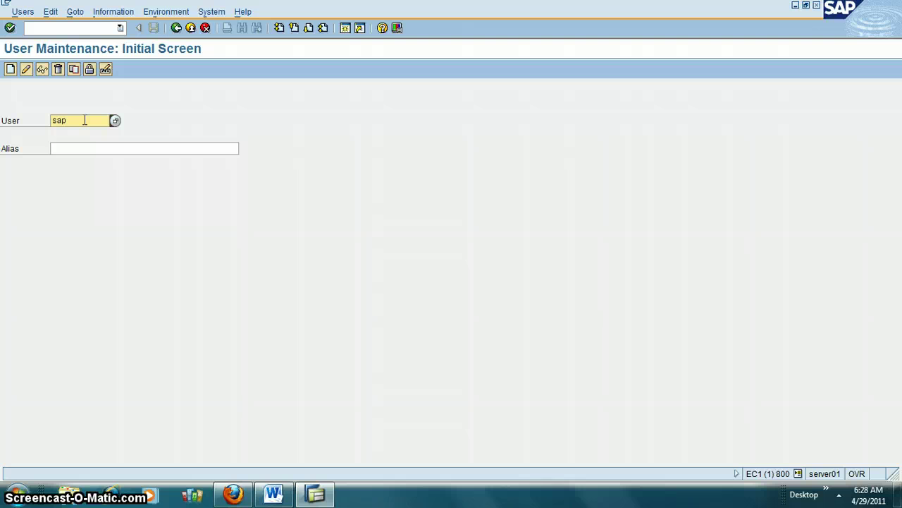
pyautogui.write('8')
pyautogui.click(78, 120)
pyautogui.press('BackSpace')
pyautogui.press('BackSpace')
pyautogui.press('BackSpace')
pyautogui.press('BackSpace')
# Choose user BB3000 from the list of possible user names and display that user's parameters
pyautogui.click(115, 122)
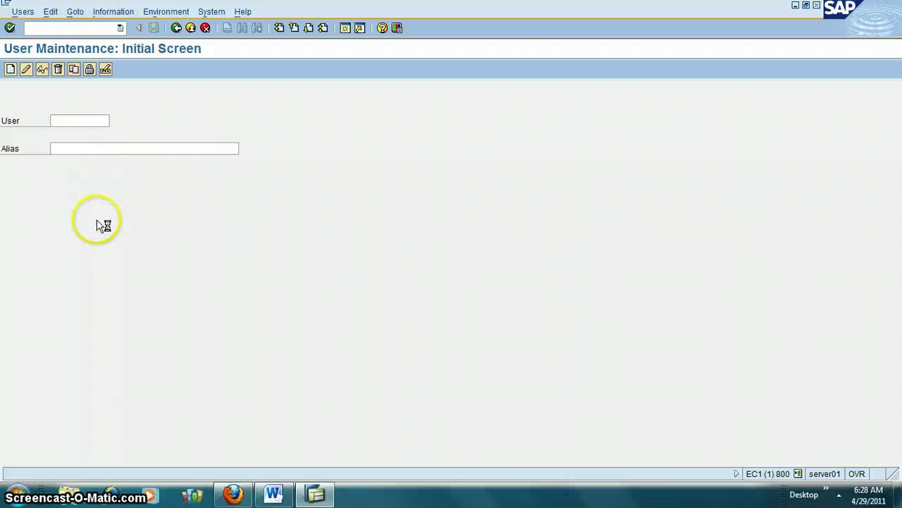
pyautogui.click(65, 409)
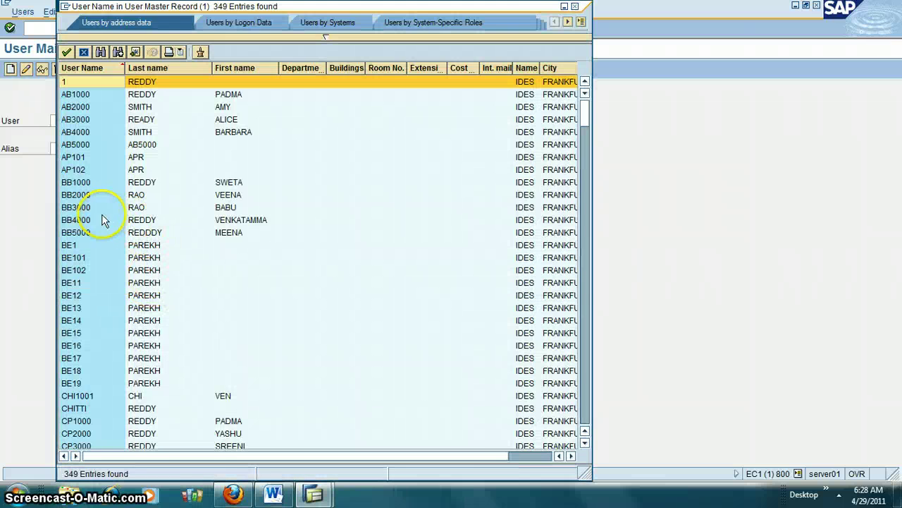
pyautogui.click(85, 208)
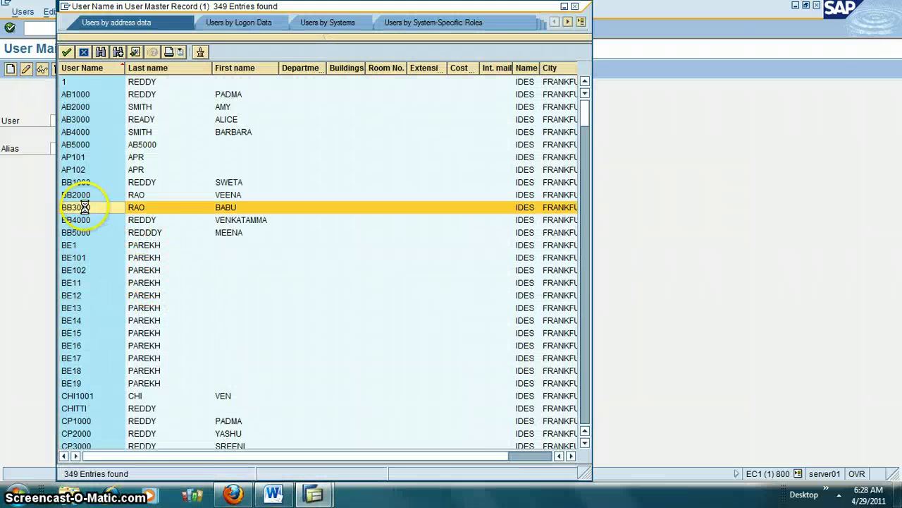
pyautogui.click(41, 69)
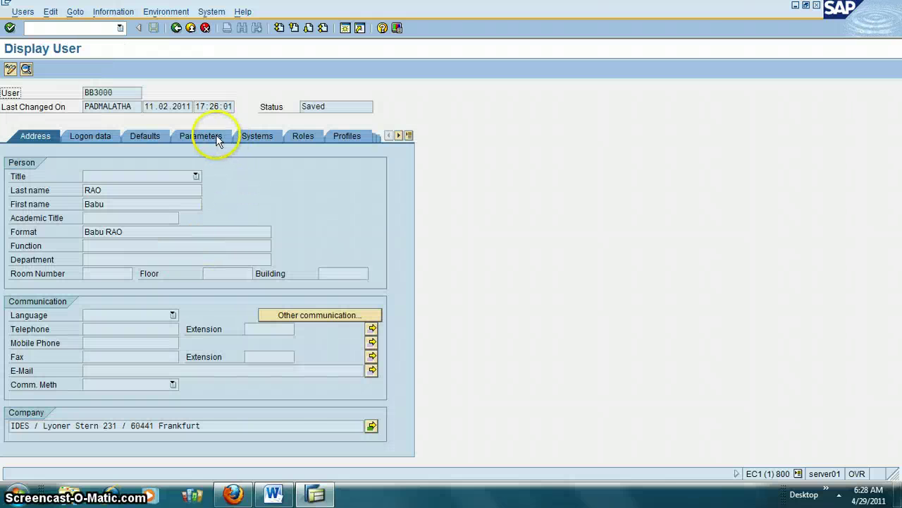
pyautogui.click(218, 139)
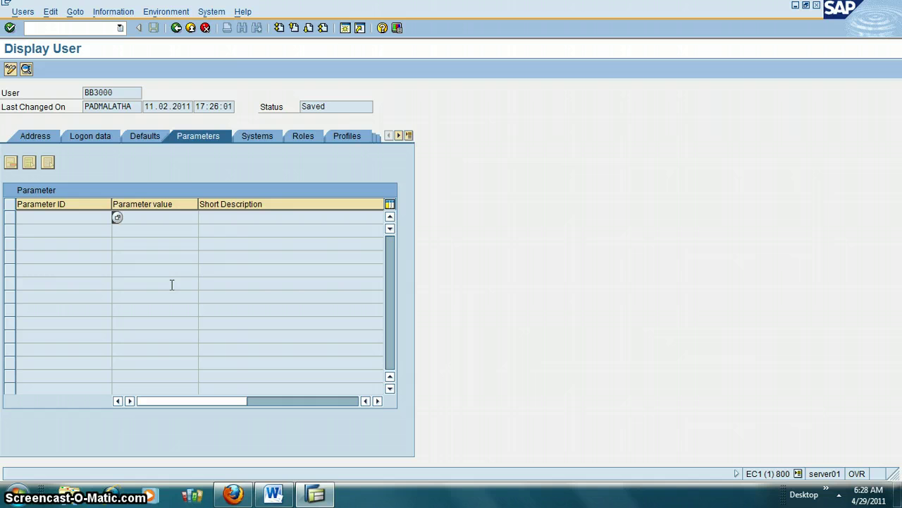
# Leave the user display and start the Create Vendor transaction at its initial screen
pyautogui.click(102, 28)
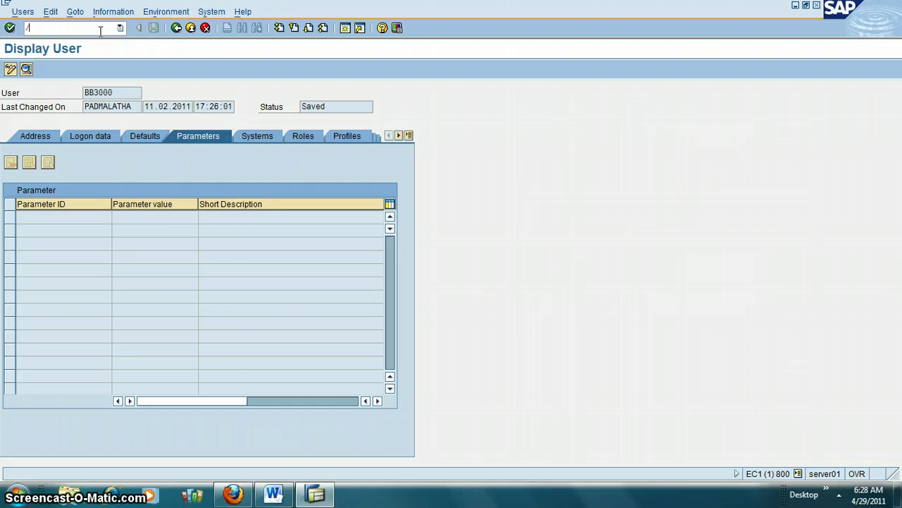
pyautogui.write('/ns')
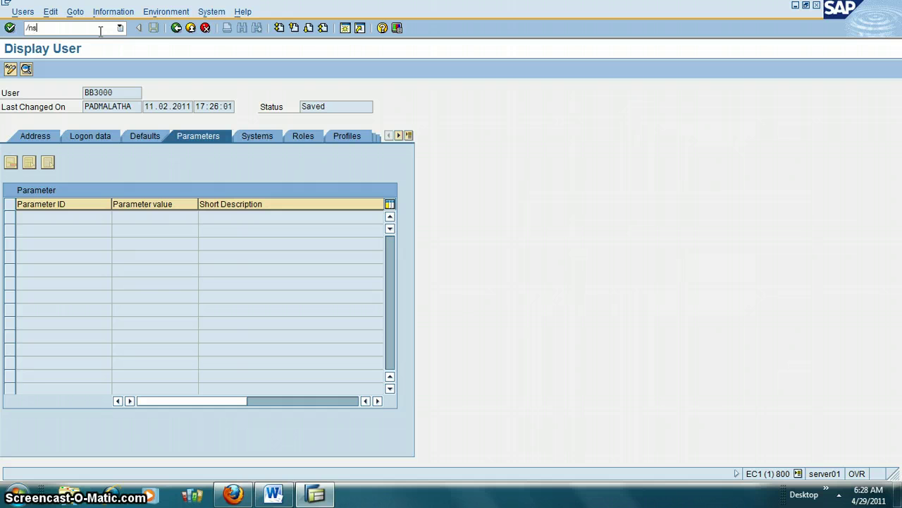
pyautogui.press('BackSpace')
pyautogui.press('BackSpace')
pyautogui.press('BackSpace')
pyautogui.write('/nsk01')
pyautogui.press('Return')
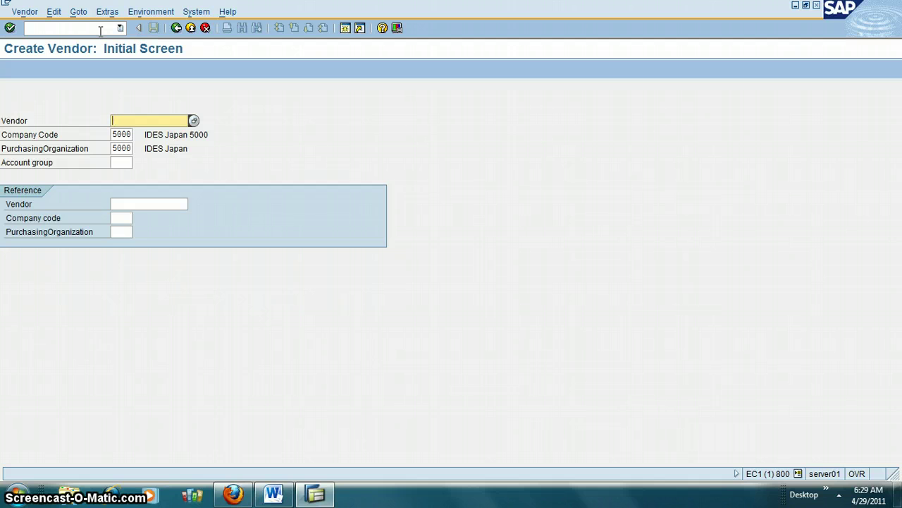
# Look up the parameter ID of the vendor's Company Code field in its technical information, and close the help
pyautogui.click(119, 124)
pyautogui.click(120, 133)
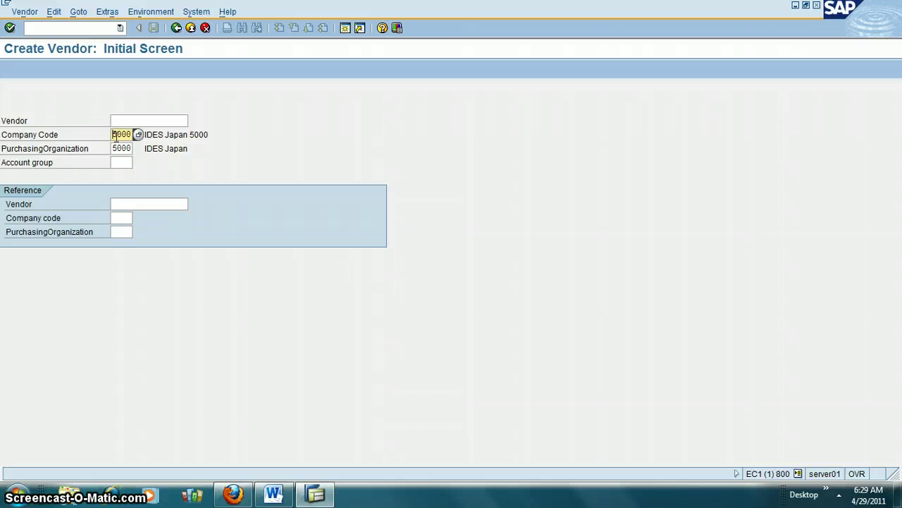
pyautogui.click(113, 131)
pyautogui.press('Return')
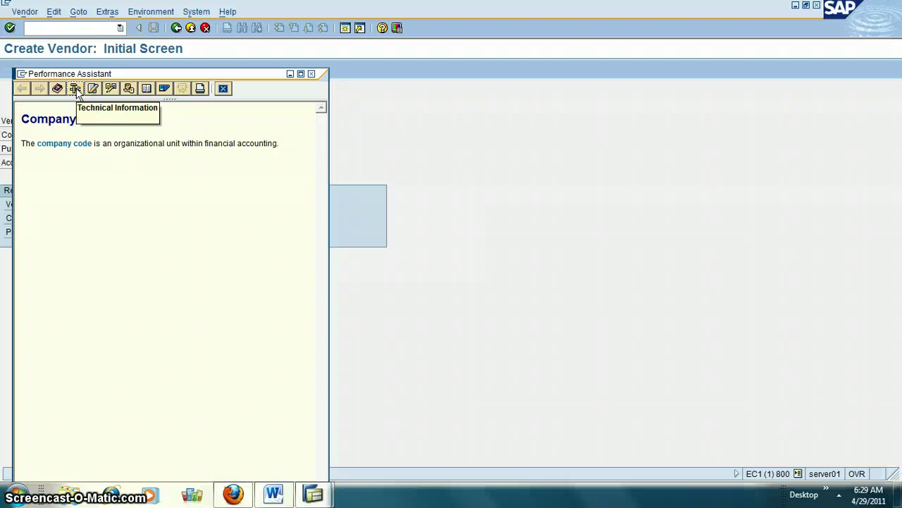
pyautogui.click(75, 90)
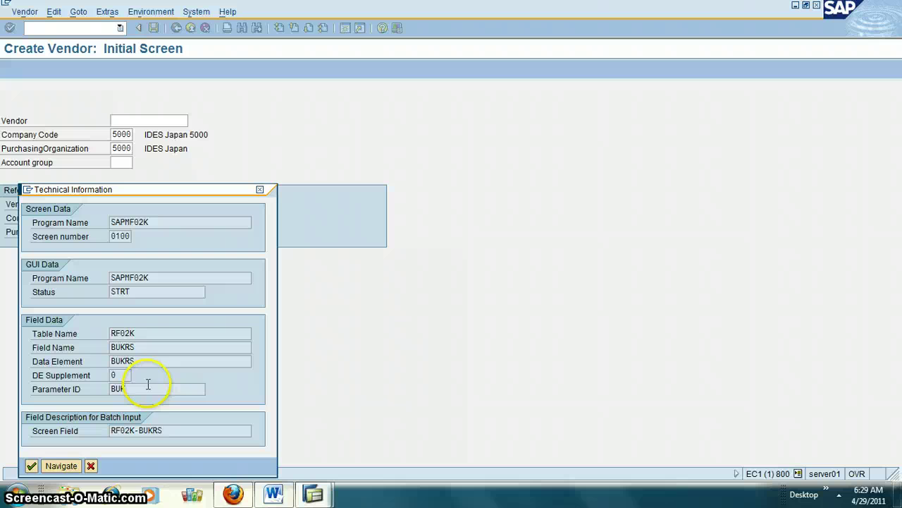
pyautogui.moveTo(143, 386); pyautogui.dragTo(92, 396)
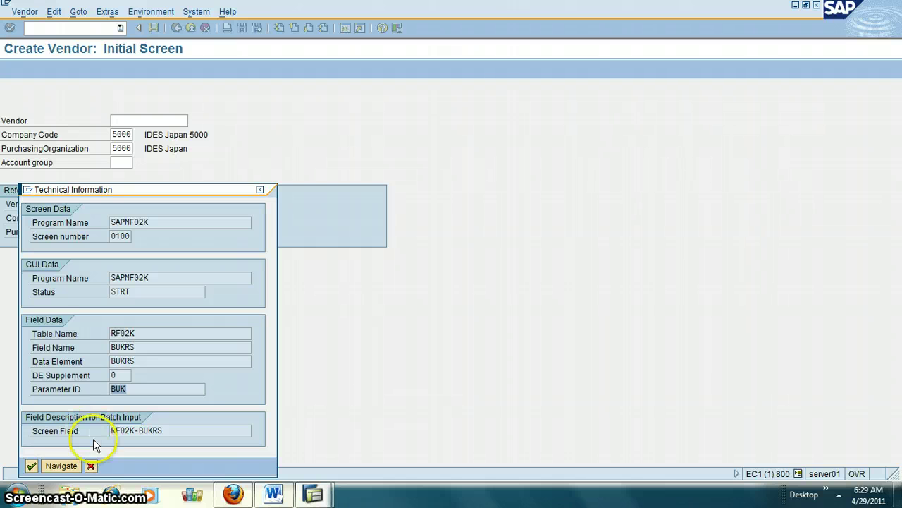
pyautogui.click(91, 466)
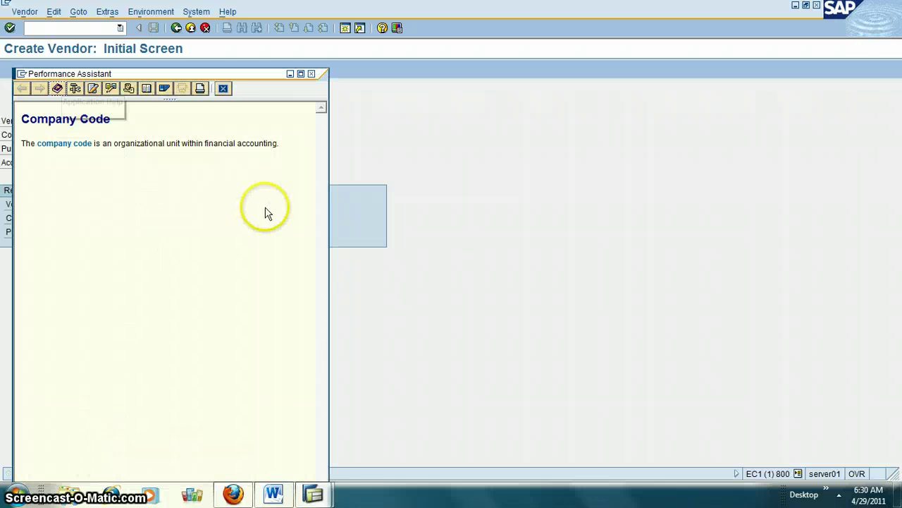
pyautogui.click(311, 73)
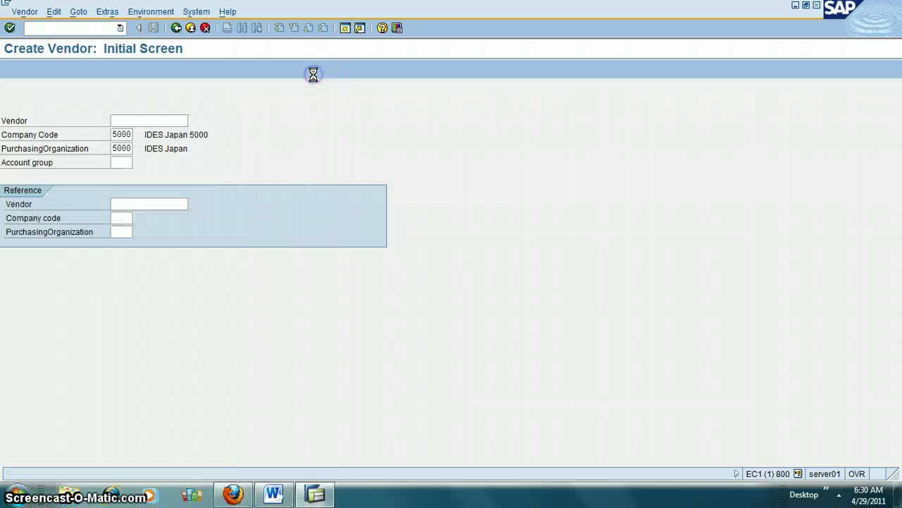
# Look up the parameter ID of the Purchasing Organization field in its technical information, and close the help
pyautogui.click(121, 146)
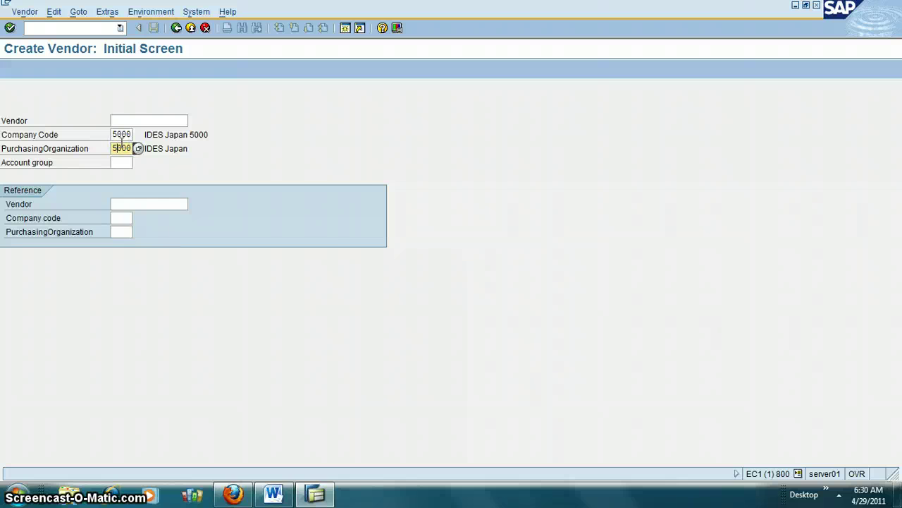
pyautogui.press('F1')
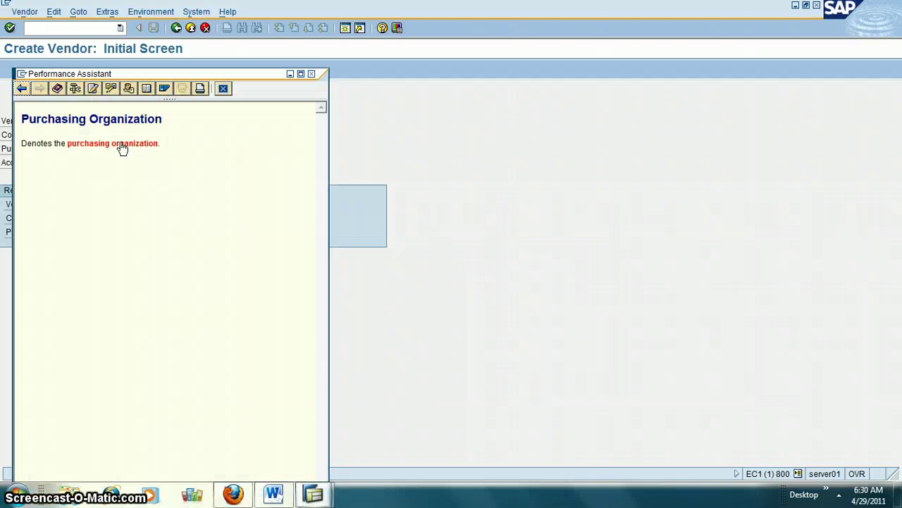
pyautogui.click(106, 147)
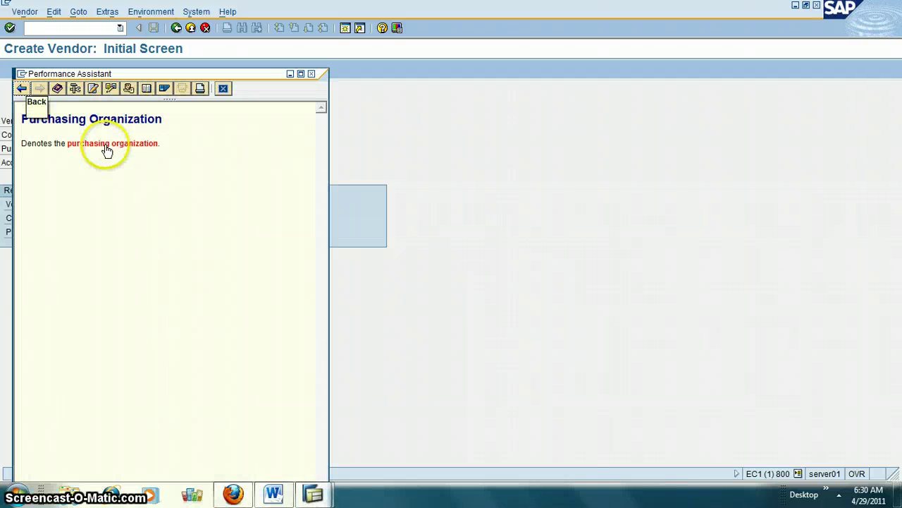
pyautogui.click(75, 89)
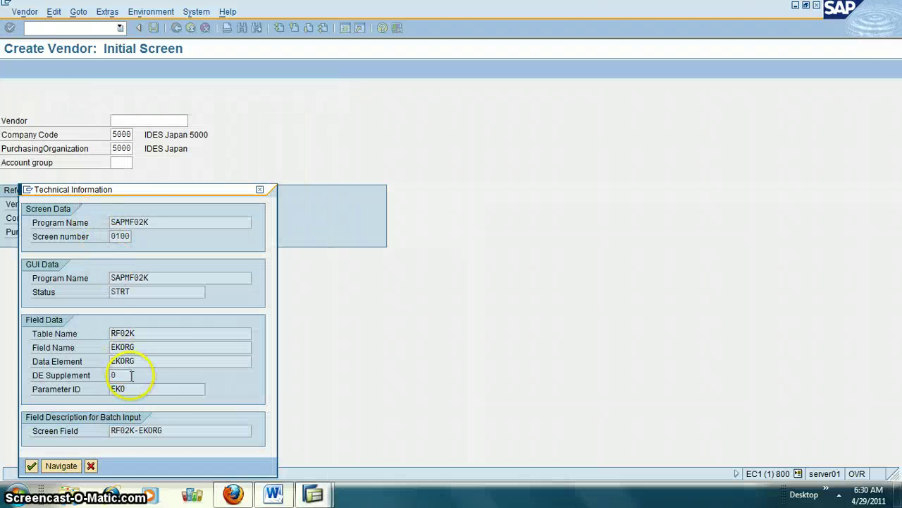
pyautogui.moveTo(137, 389); pyautogui.dragTo(96, 388)
pyautogui.click(90, 465)
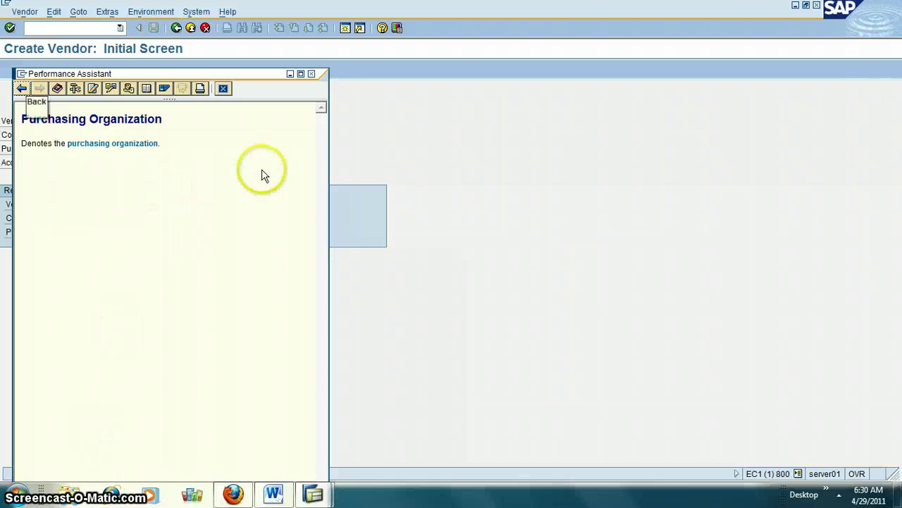
pyautogui.click(312, 73)
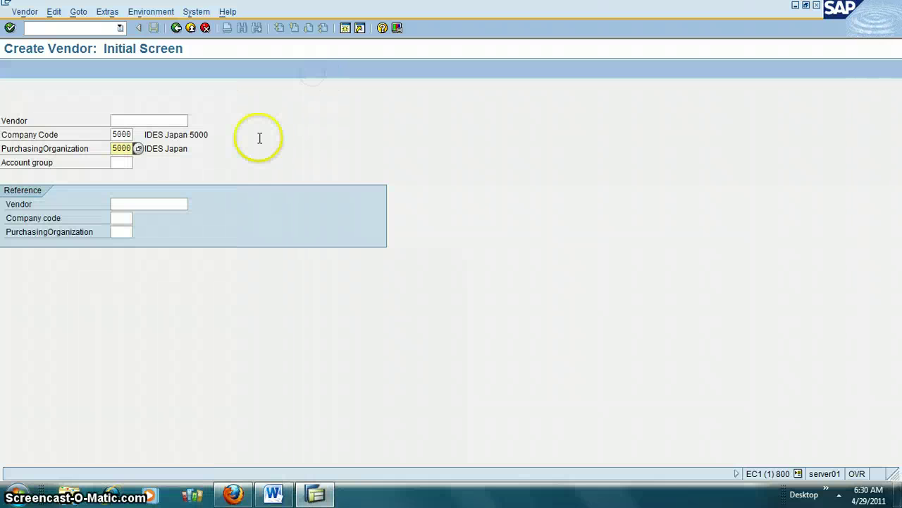
# Look up the parameter ID of the Account group field in its technical information, and close the help
pyautogui.click(131, 163)
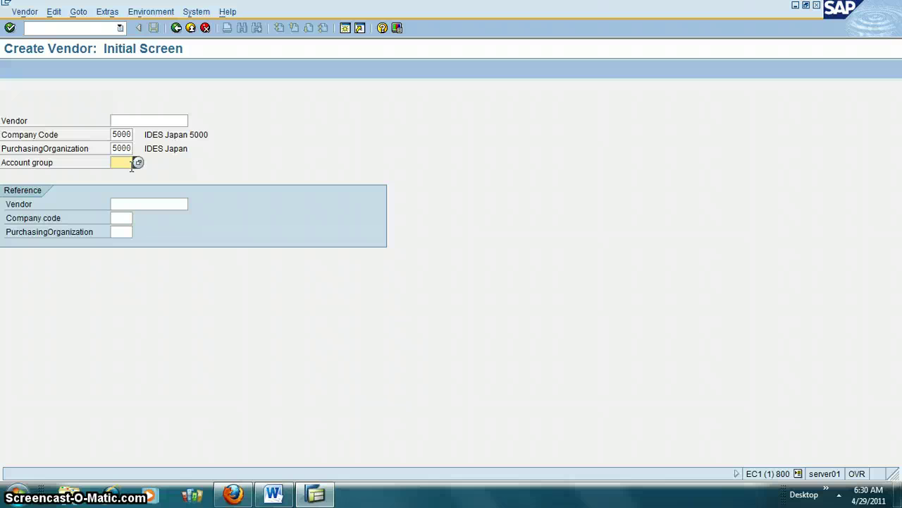
pyautogui.press('F1')
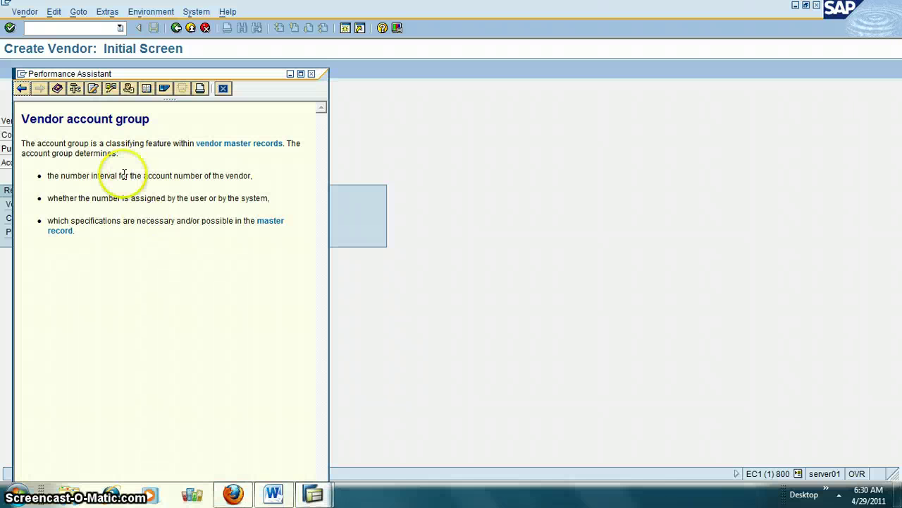
pyautogui.click(75, 88)
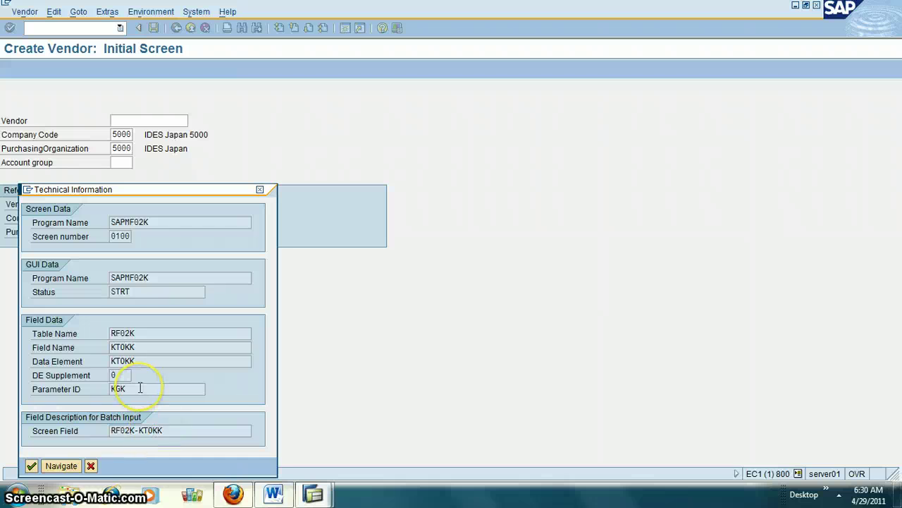
pyautogui.click(90, 465)
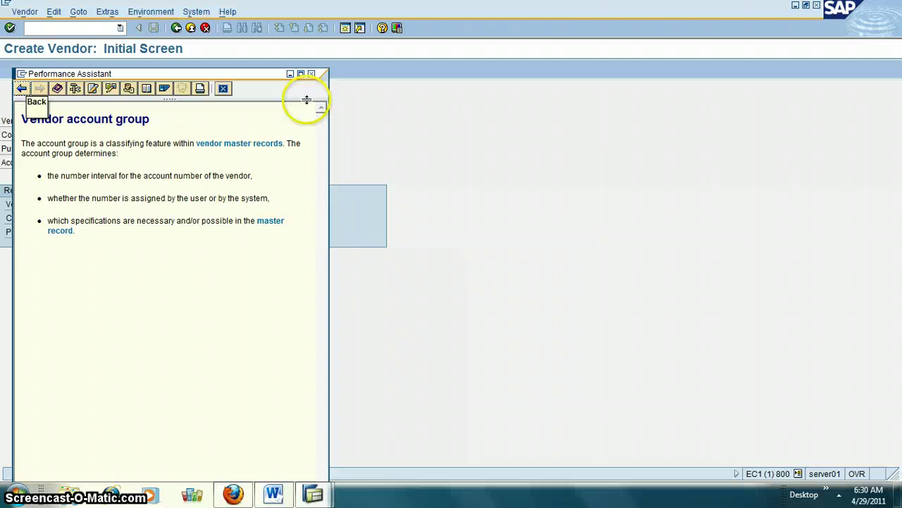
pyautogui.click(311, 73)
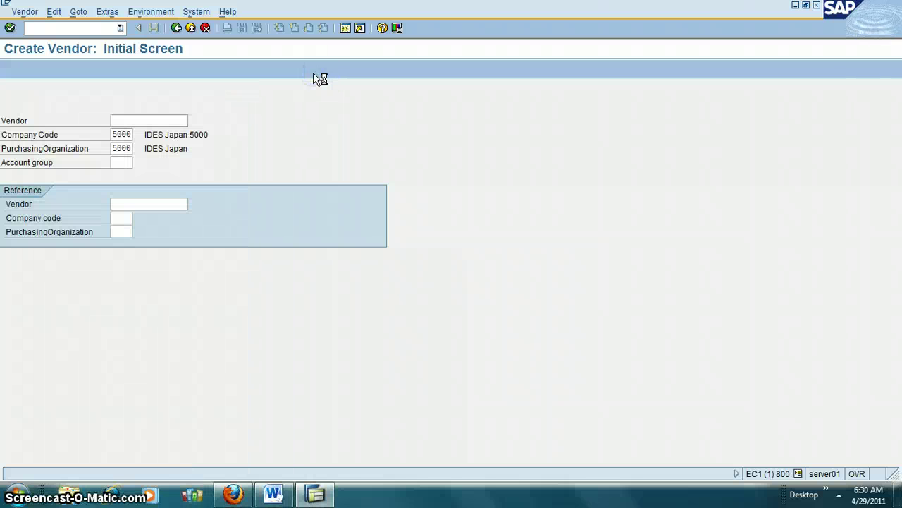
# Return to user maintenance with transaction SU01 and open the parameters of user BB3000 for editing
pyautogui.click(77, 28)
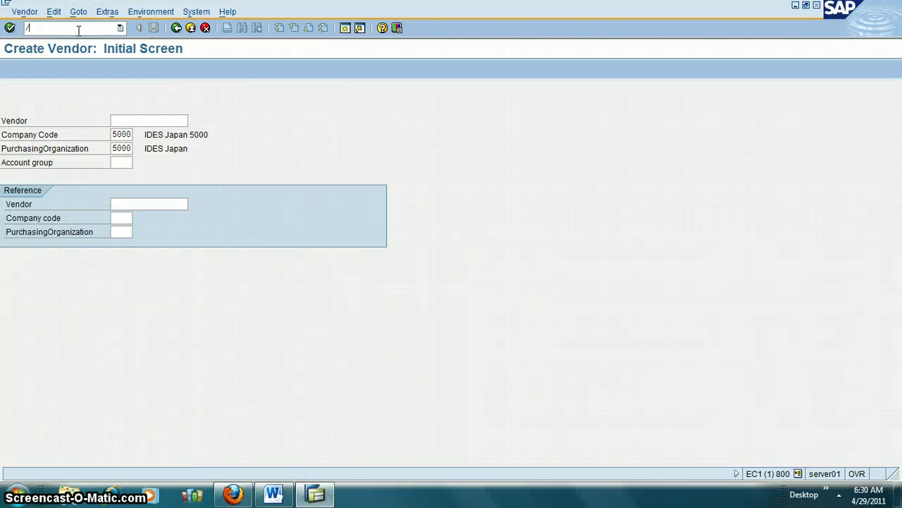
pyautogui.write('/nsu01')
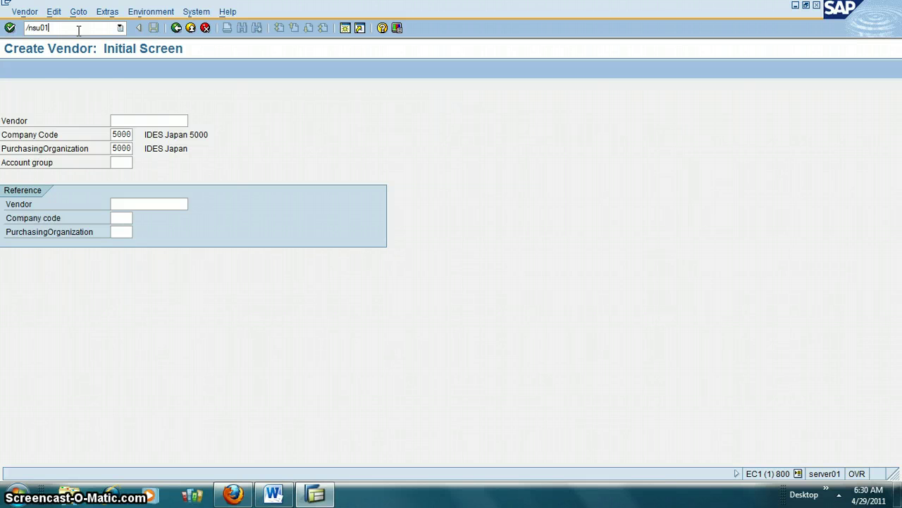
pyautogui.press('Return')
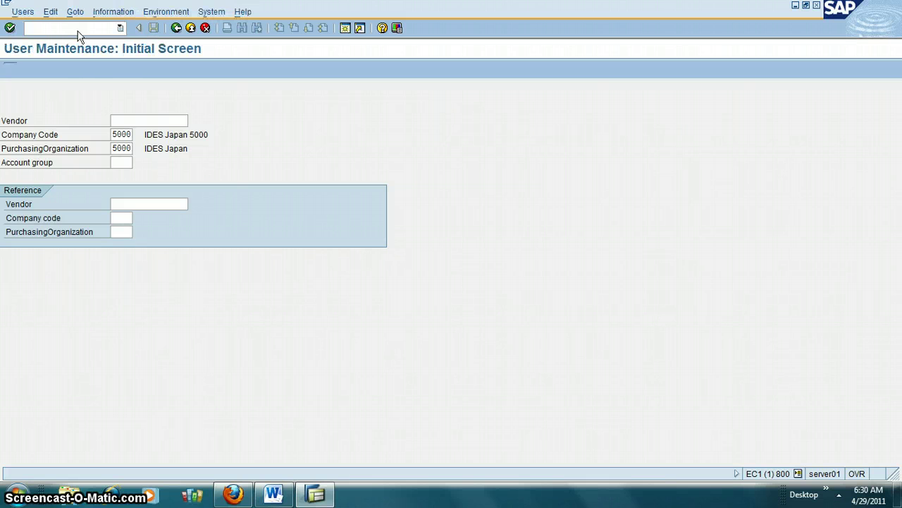
pyautogui.click(28, 69)
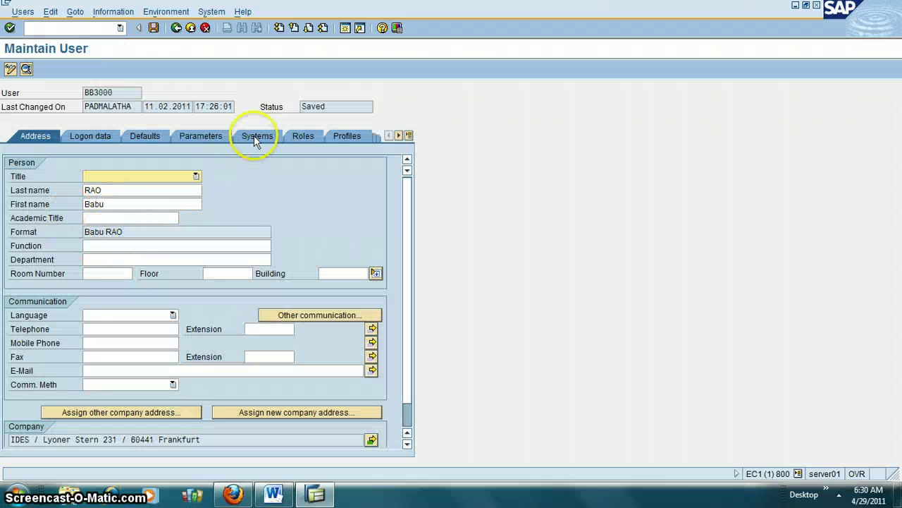
pyautogui.click(216, 136)
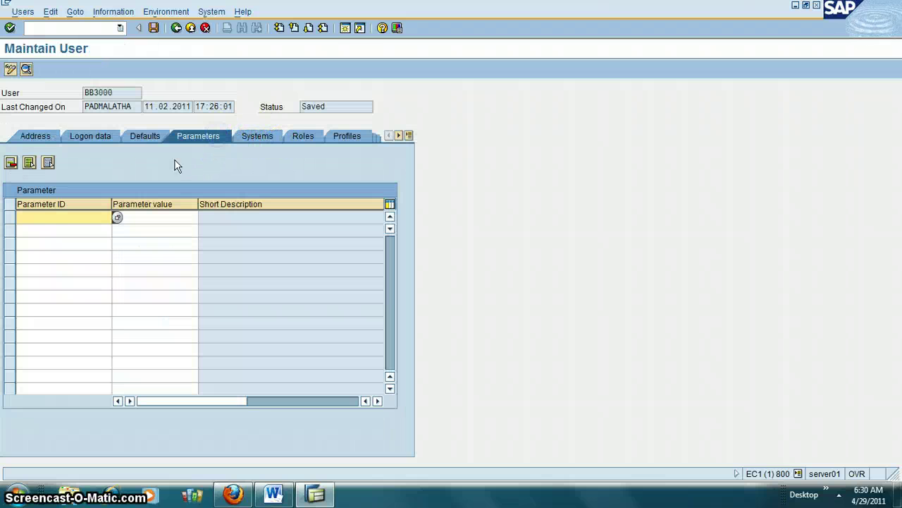
# Try to add KAK as the first parameter ID for the user, and clear the entry
pyautogui.click(89, 213)
pyautogui.write('ka')
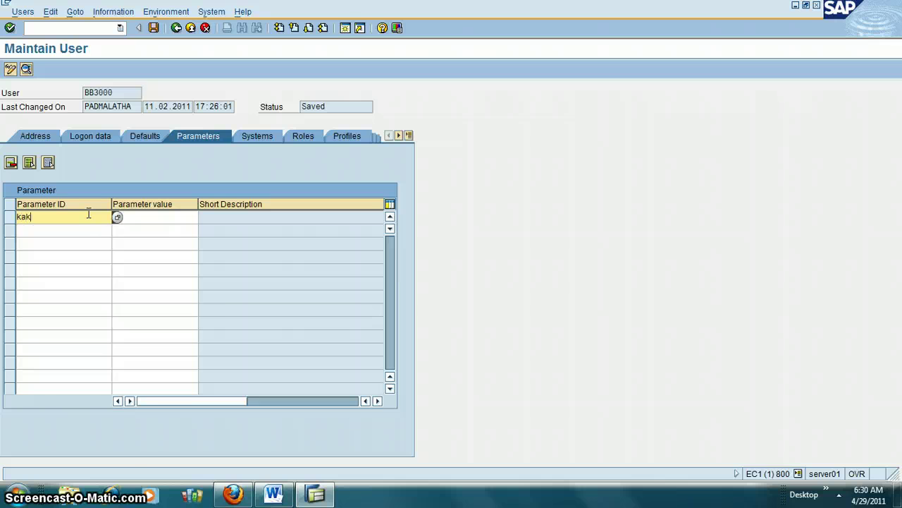
pyautogui.write('k')
pyautogui.press('Return')
pyautogui.click(76, 218)
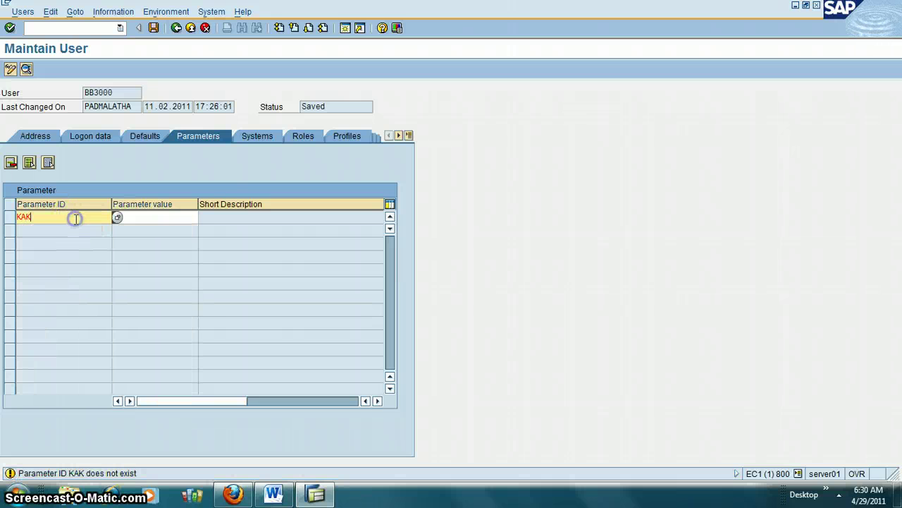
pyautogui.press('BackSpace')
pyautogui.press('BackSpace')
pyautogui.press('BackSpace')
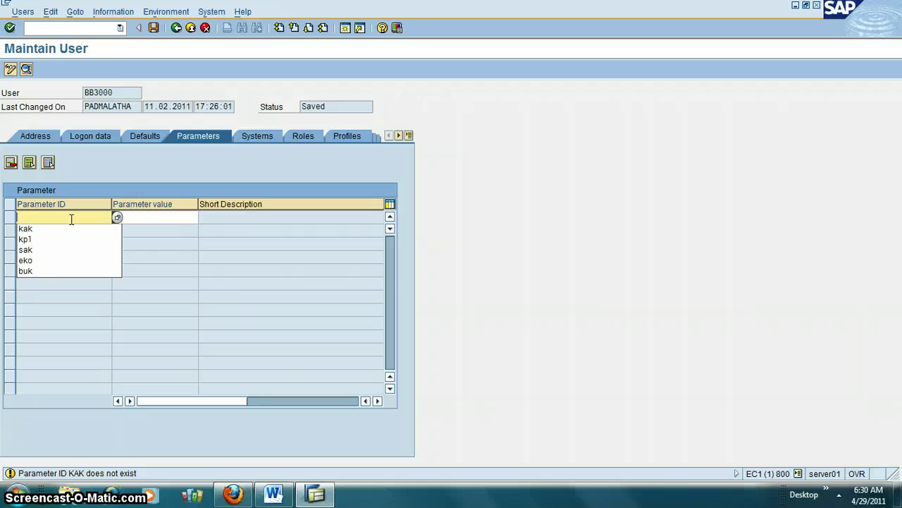
# Add the parameter IDs BUK for company code and EKO for purchasing organization to the user's parameter list
pyautogui.write('buk')
pyautogui.press('Return')
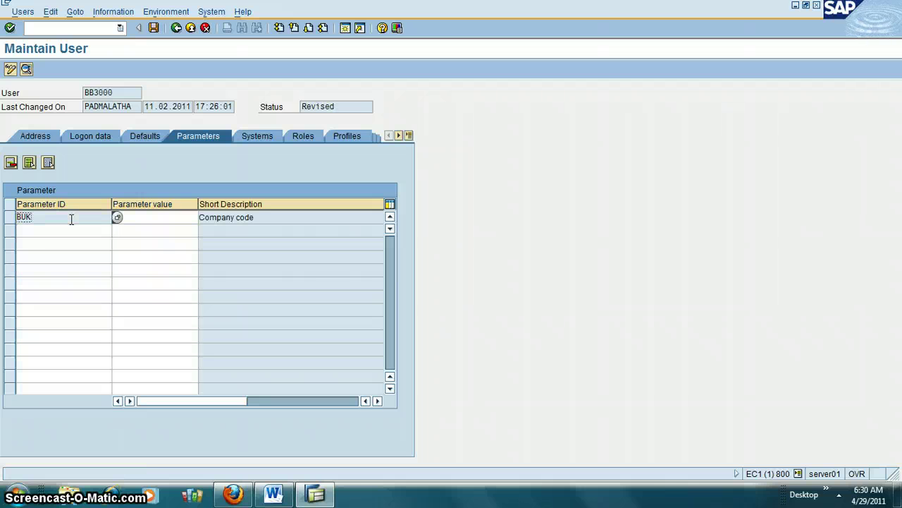
pyautogui.click(64, 238)
pyautogui.click(62, 232)
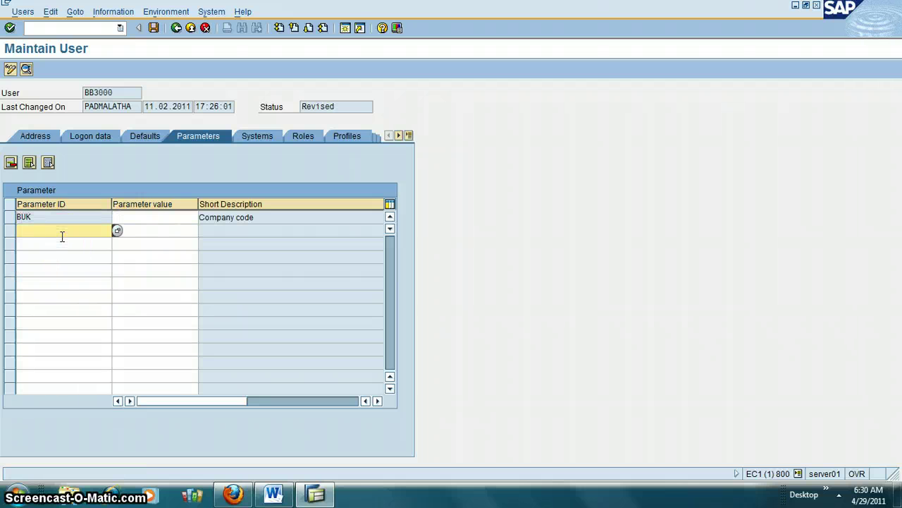
pyautogui.write('eko')
pyautogui.press('Return')
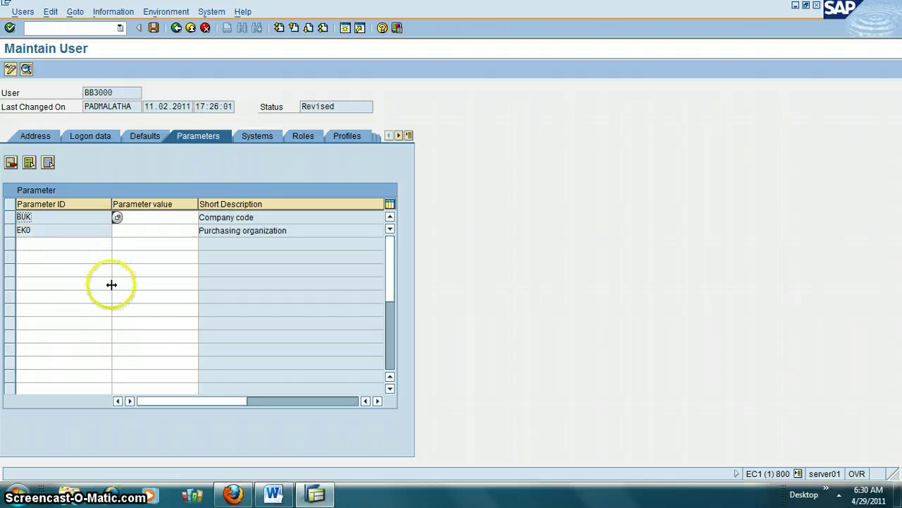
# Set the BUK parameter value to 3000, fill in the EKO parameter value, and save the user
pyautogui.click(131, 215)
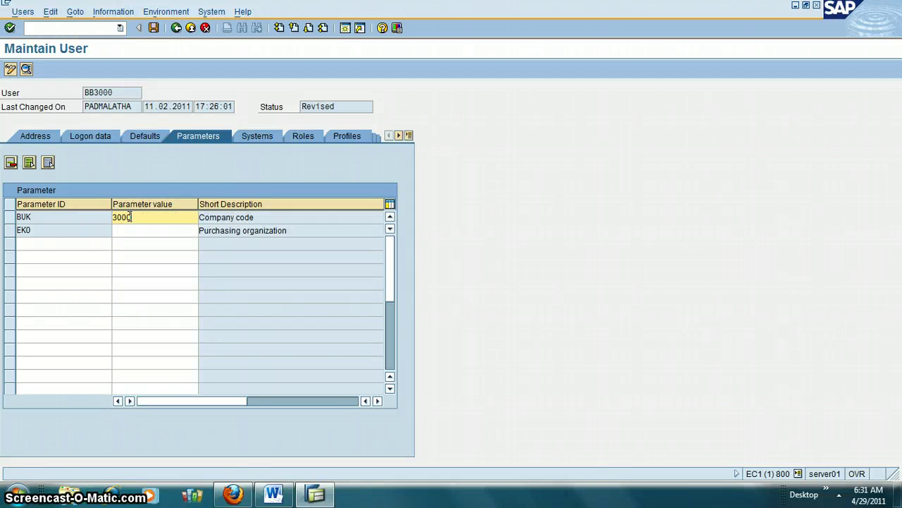
pyautogui.click(127, 229)
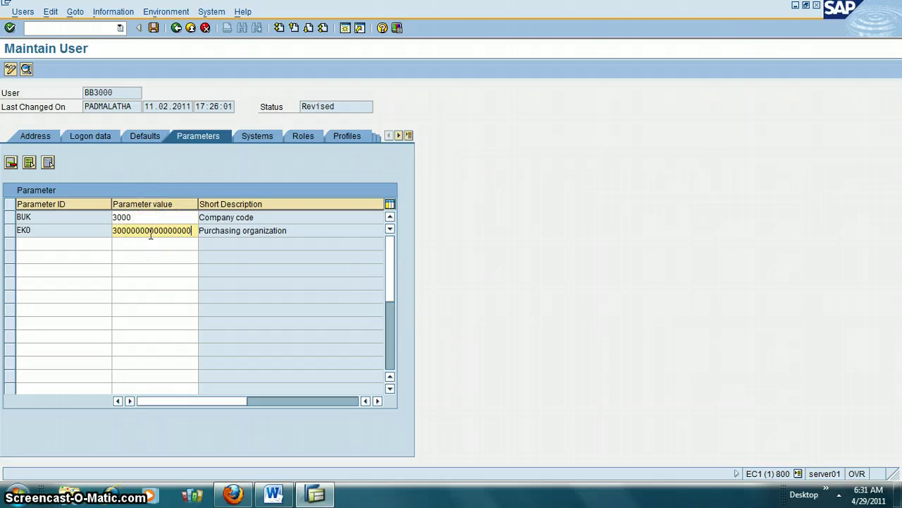
pyautogui.click(152, 29)
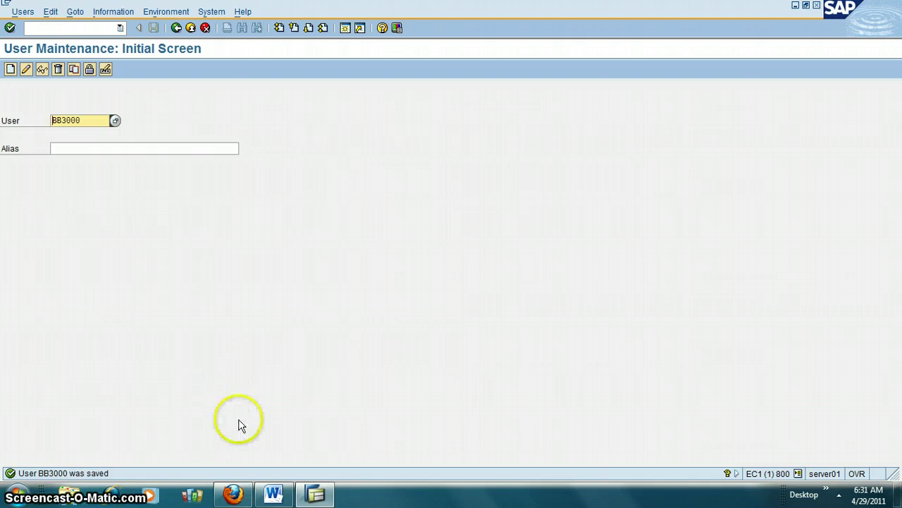
pyautogui.click(235, 495)
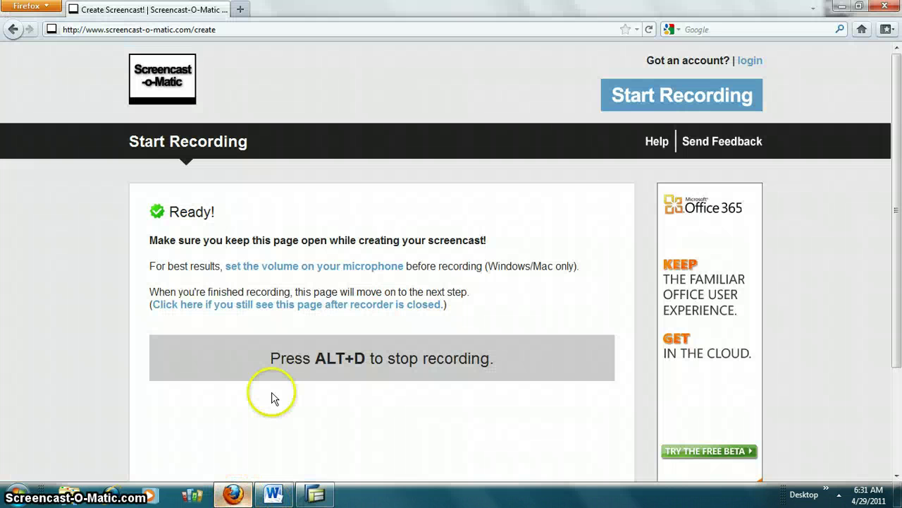